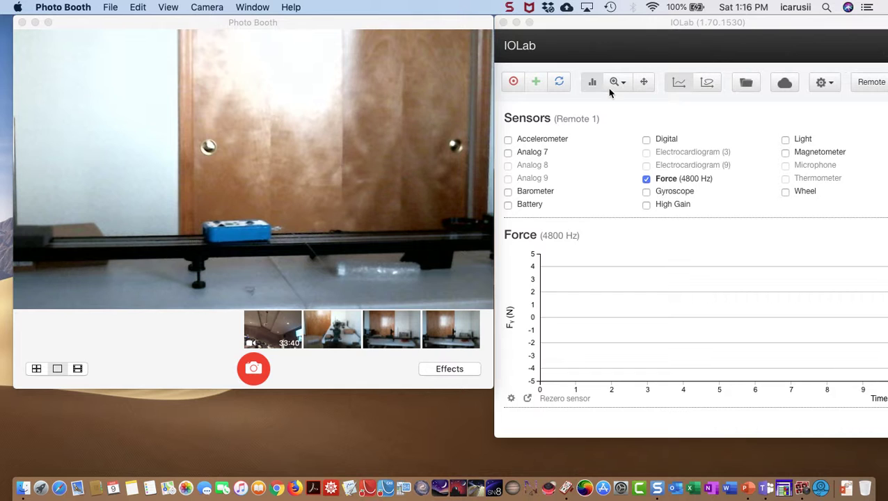
Step: Shrink the Photo Booth window and place the IOLab window beside it so both are fully visible
mouse_move(610, 22)
mouse_down()
mouse_move(616, 28)
mouse_move(607, 26)
mouse_up()
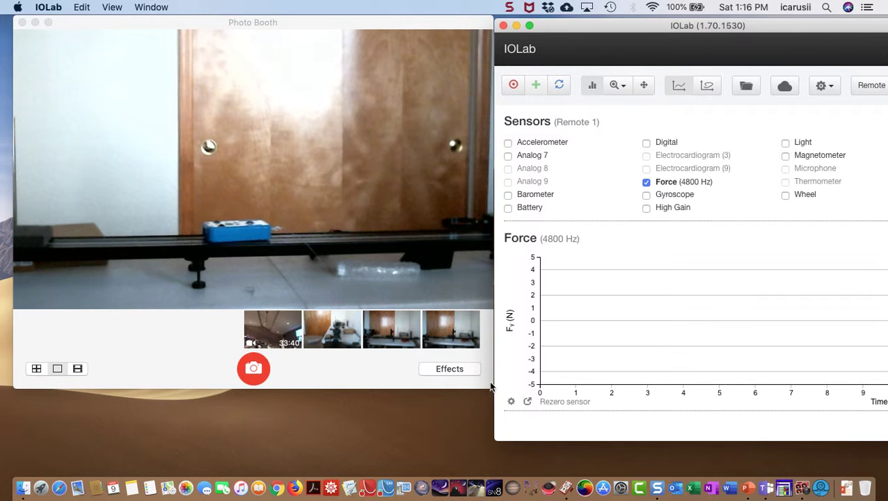
drag(495, 389, 444, 407)
drag(606, 25, 556, 26)
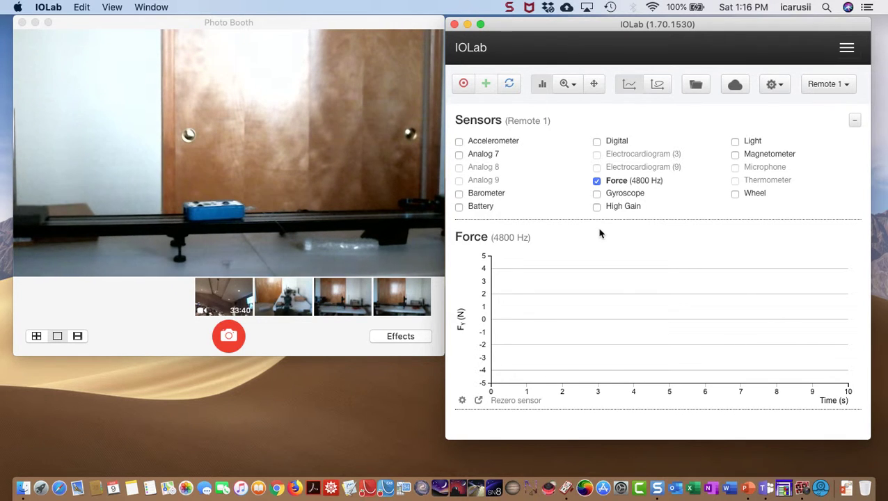
Step: Enable the Accelerometer sensor alongside Force and rezero the force sensor
click(459, 143)
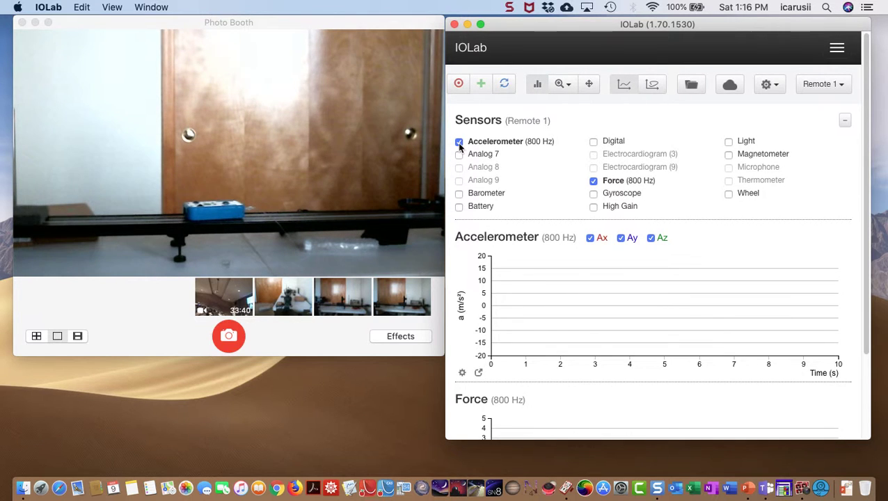
scroll(460, 146, down, 4)
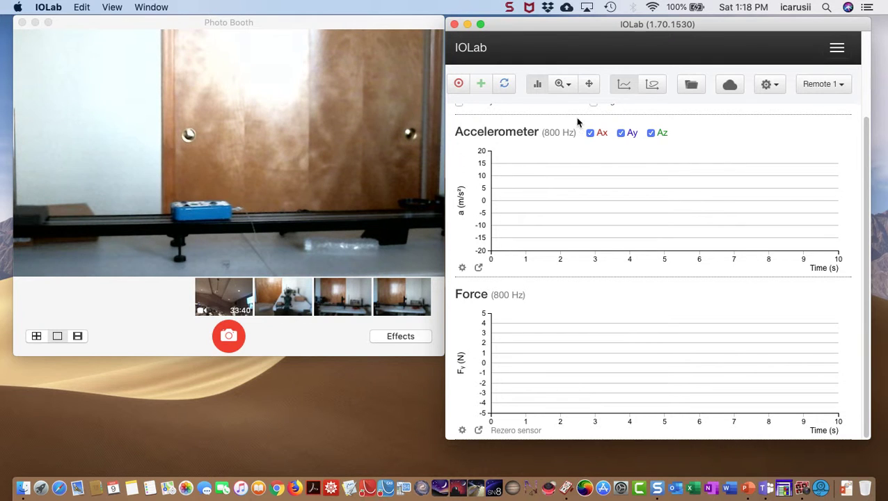
click(528, 431)
Step: Hide the Ax and Az traces so only Ay is plotted, and record a run of about 21 seconds
click(591, 134)
click(652, 135)
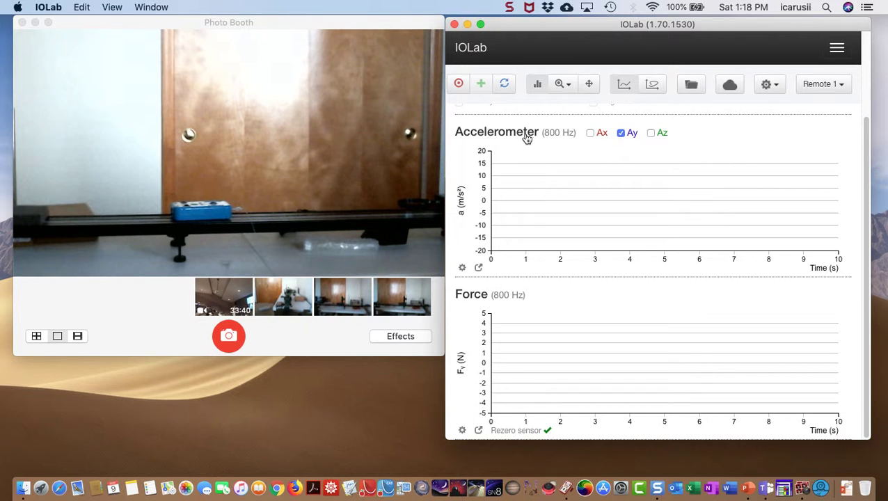
click(459, 85)
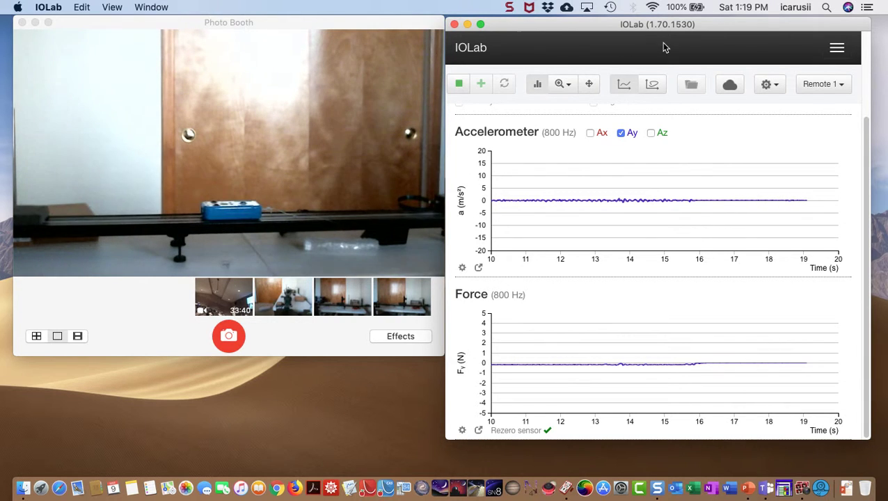
click(460, 85)
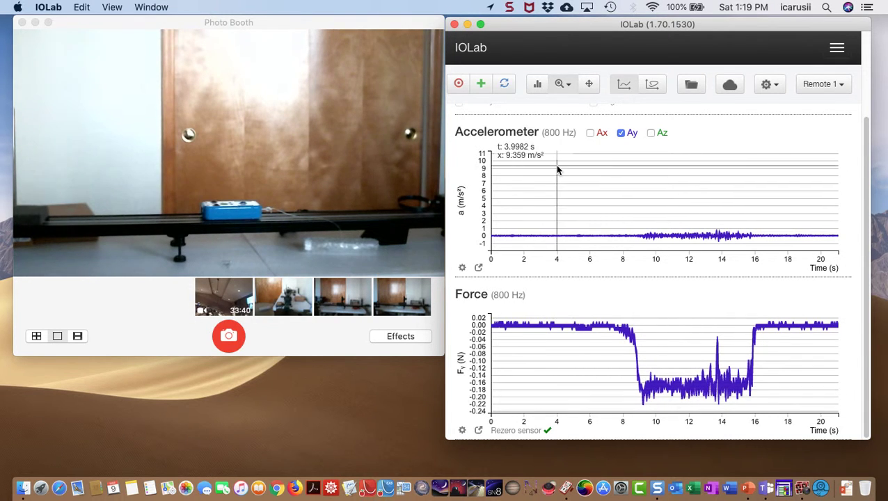
Step: Expand the plots to full screen and examine the statistics over the steady-force stretch and the initial force drop
click(480, 25)
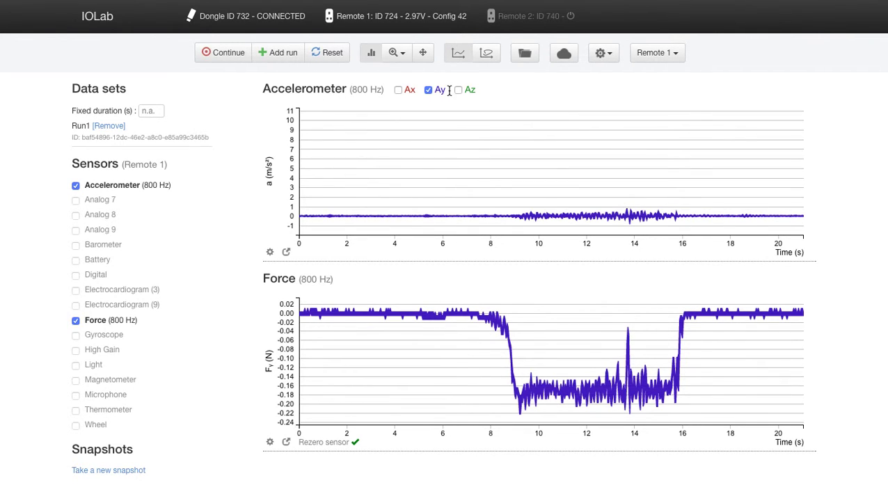
drag(521, 218, 674, 209)
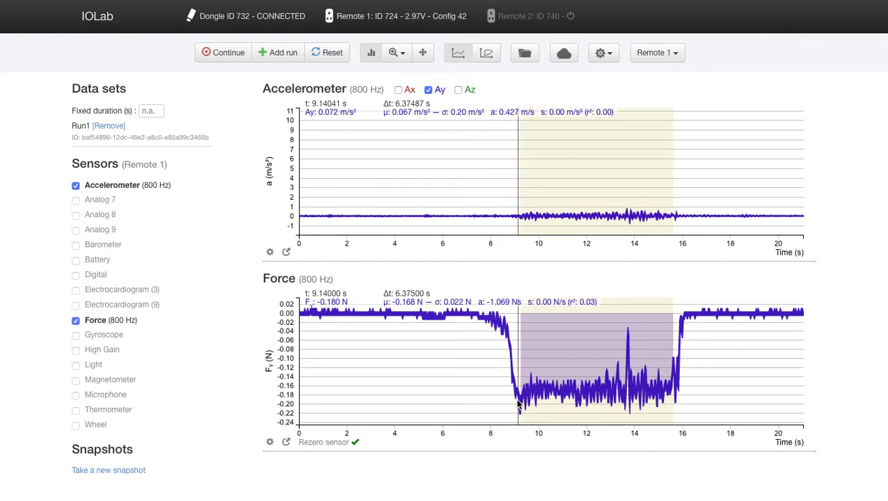
drag(490, 317, 522, 319)
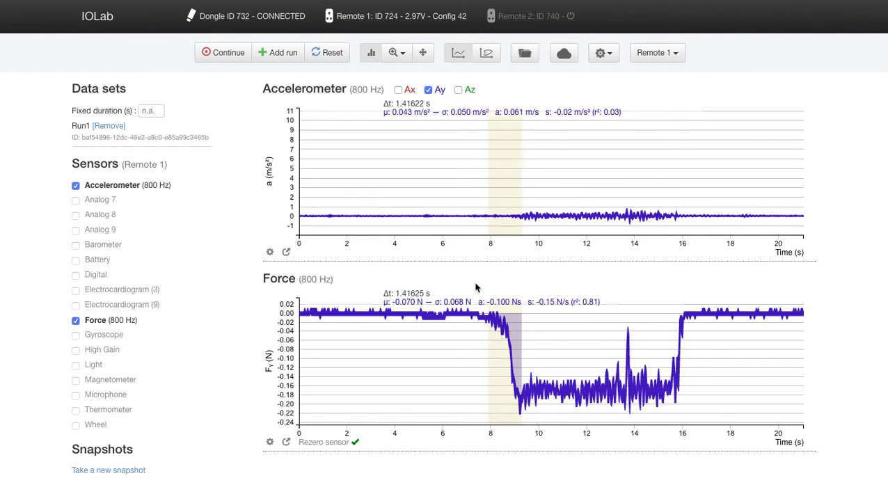
click(556, 309)
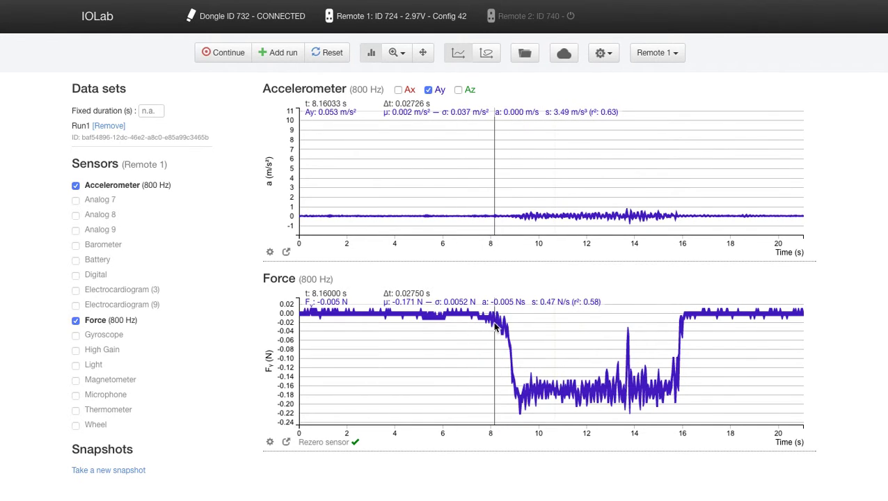
drag(491, 327, 522, 331)
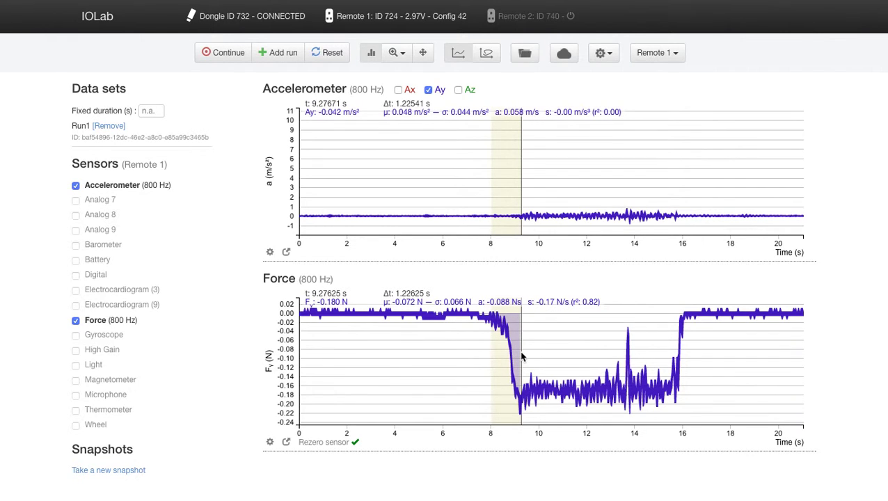
Step: Set the Force plot's smoothing to 7 and select the steady-force interval from about 9.4 to 15.7 s for statistics
click(285, 449)
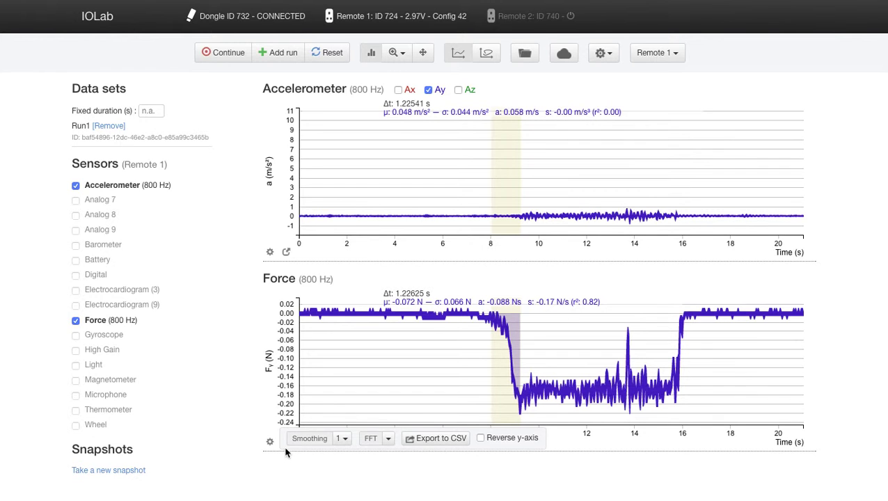
click(344, 439)
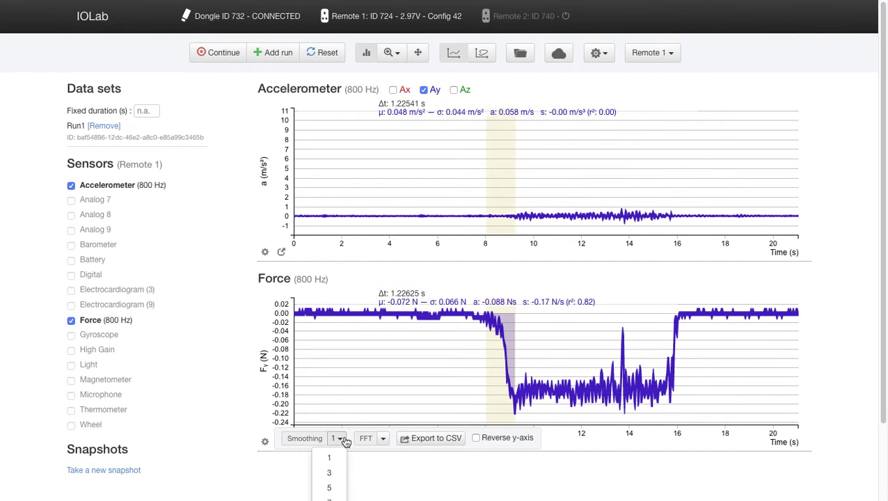
click(330, 498)
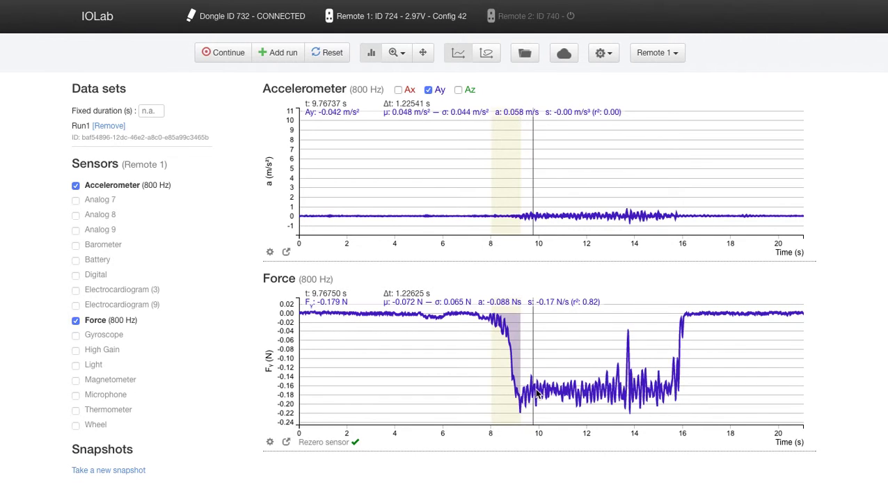
drag(525, 395, 676, 401)
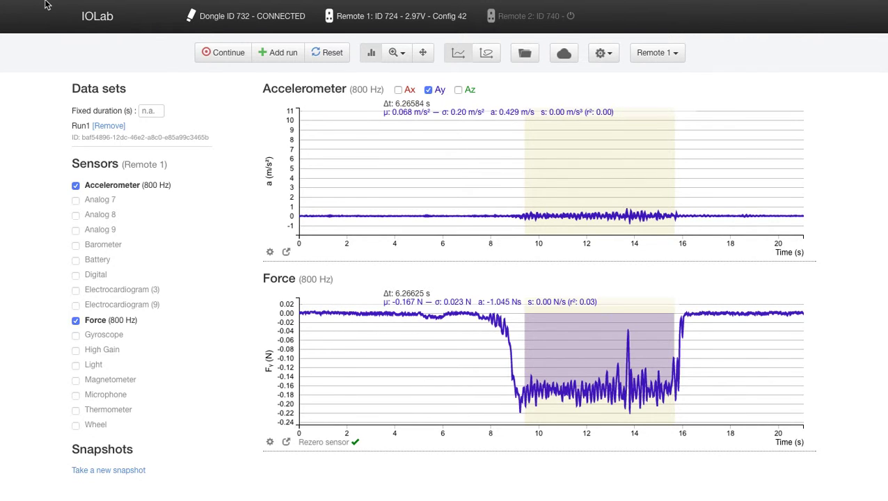
Step: Leave full screen, then switch to Mathematica and insert a new graphic in the blank notebook
mouse_move(33, 5)
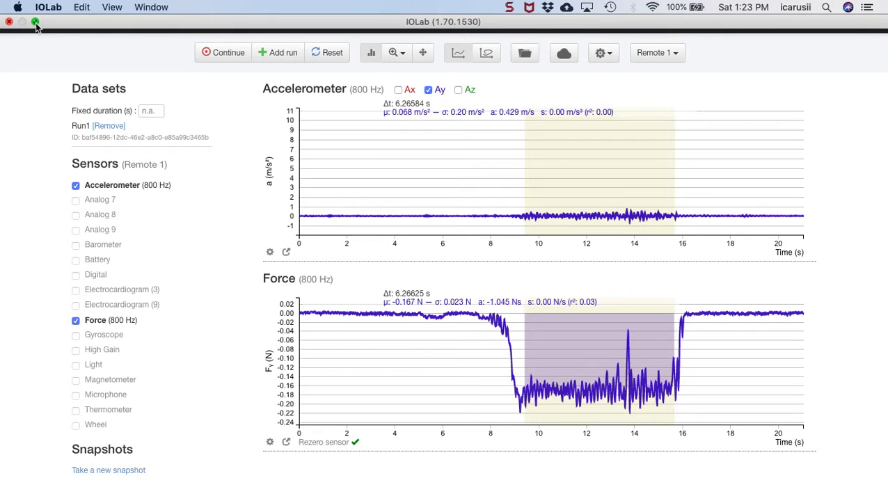
click(35, 23)
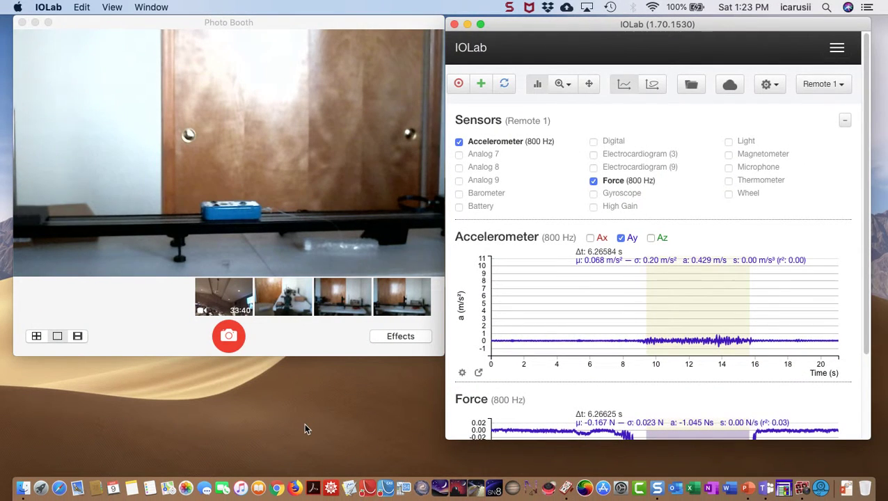
click(332, 489)
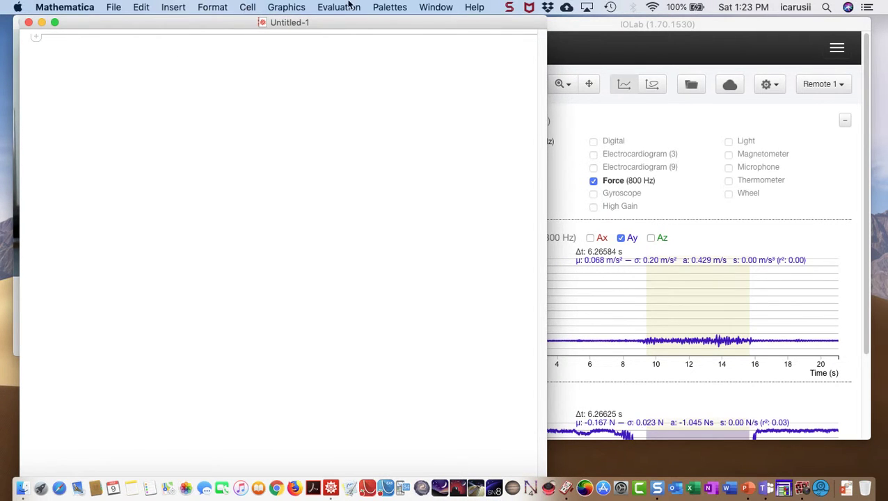
click(300, 9)
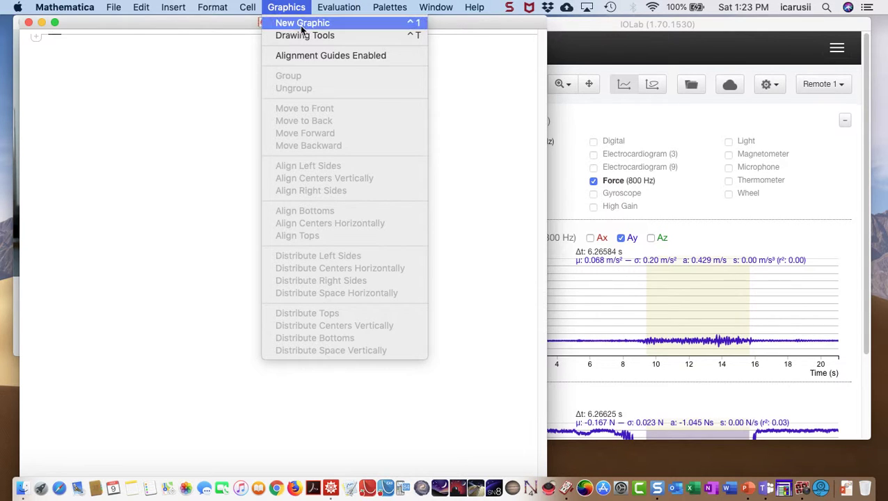
click(299, 25)
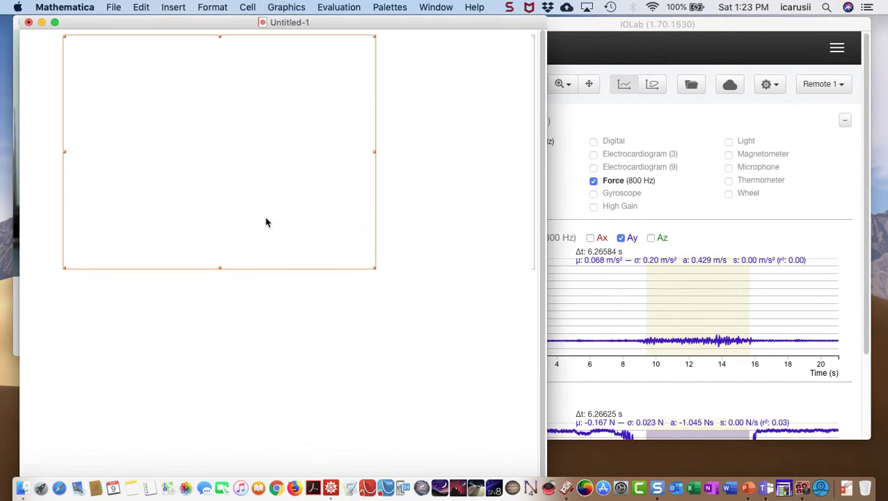
Step: Show the Drawing Tools and draw a long, thin horizontal rectangle across the lower half of the graphic as the track
click(279, 8)
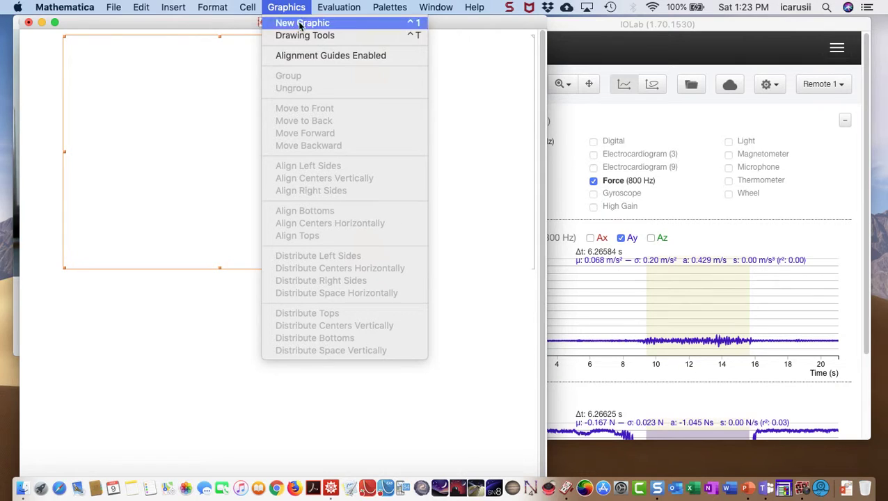
click(382, 59)
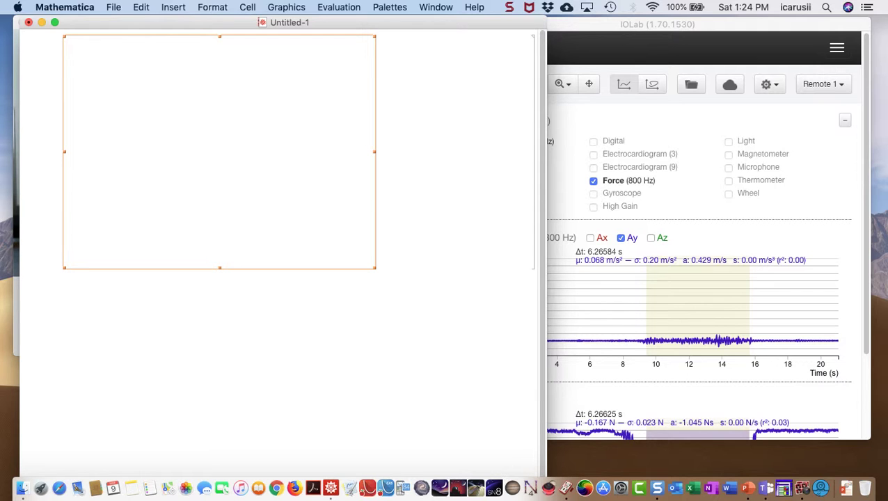
key(super+d)
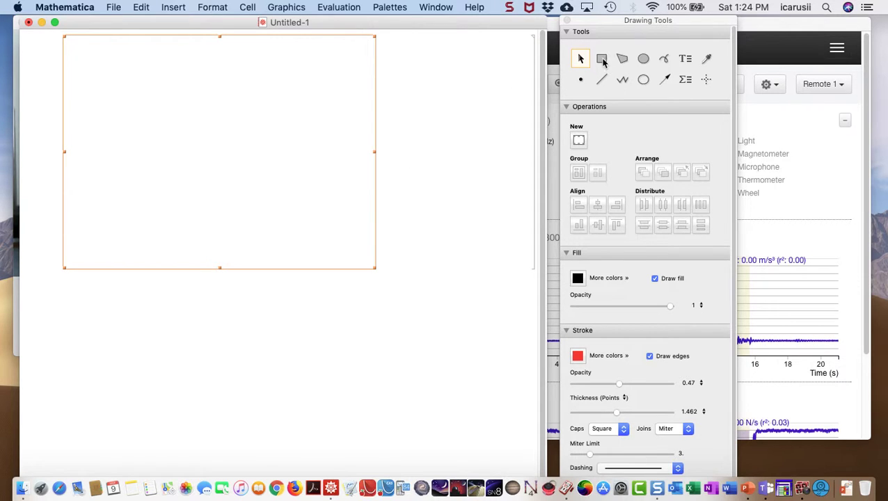
click(602, 60)
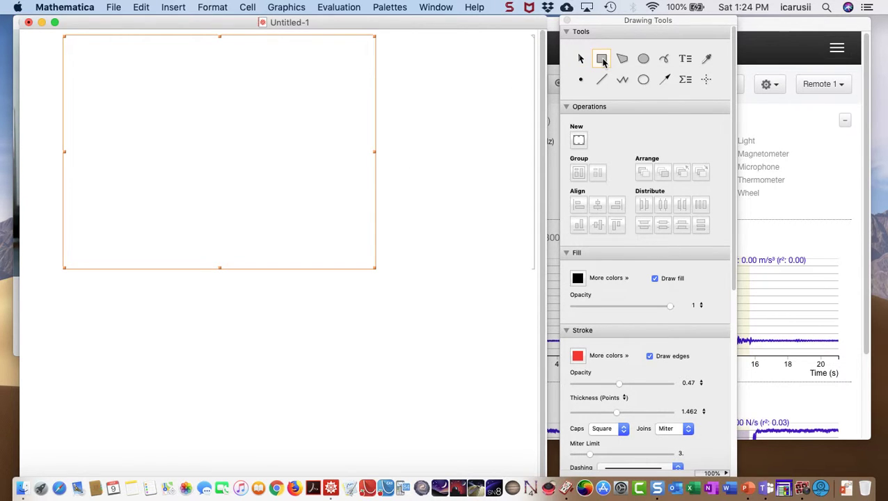
drag(327, 188, 97, 208)
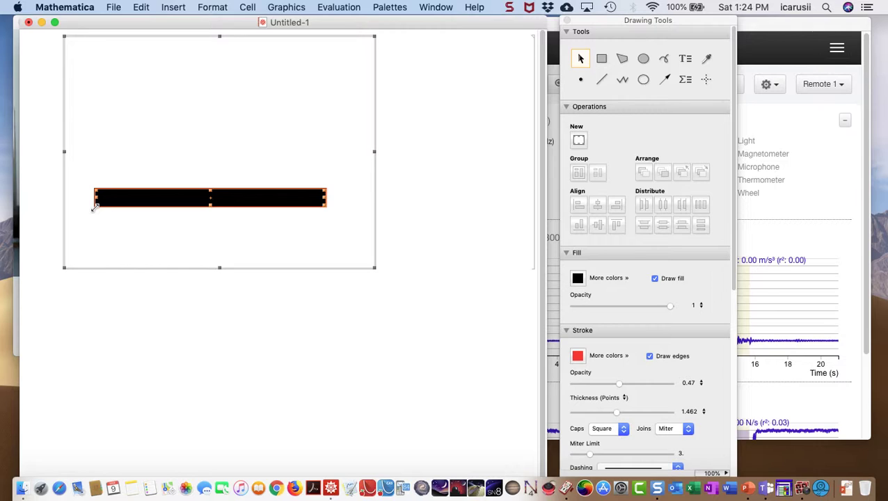
Step: Change the long rectangle's fill colour to a bright blue-violet
click(602, 64)
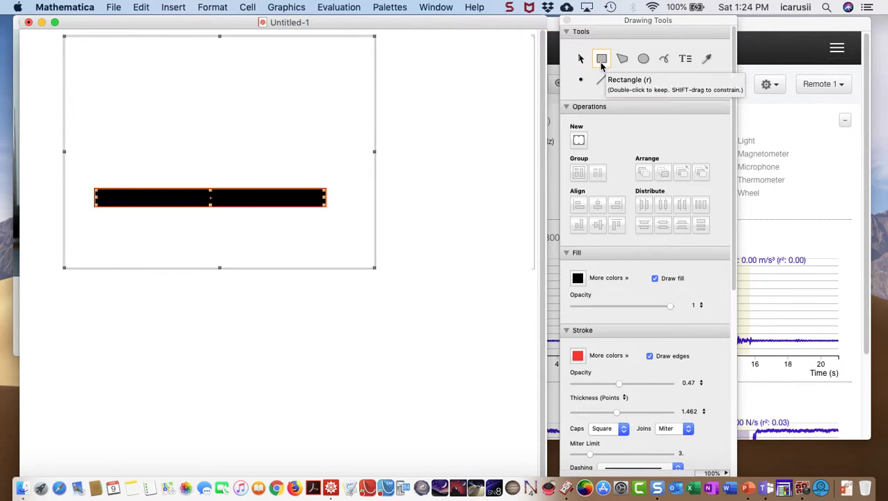
click(606, 278)
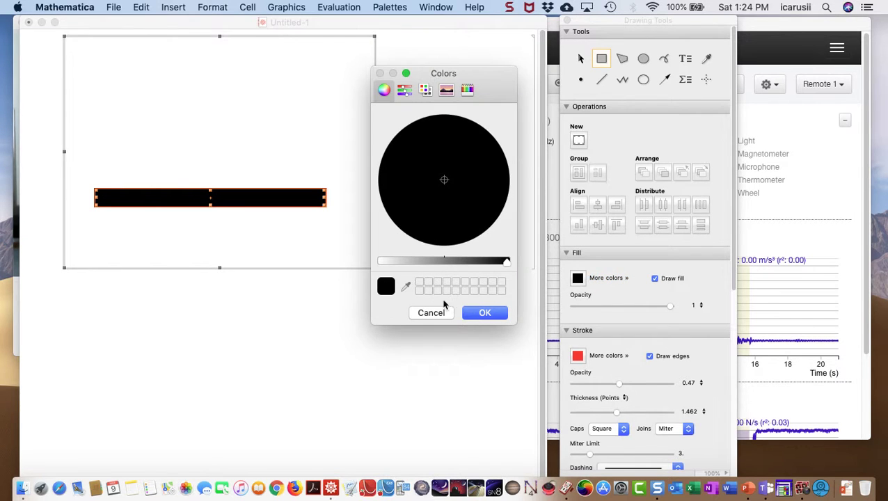
drag(508, 263, 391, 286)
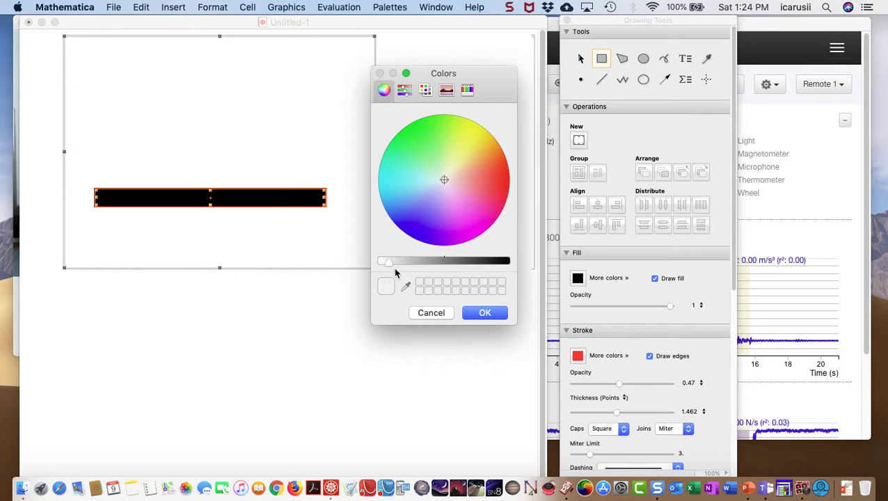
click(411, 227)
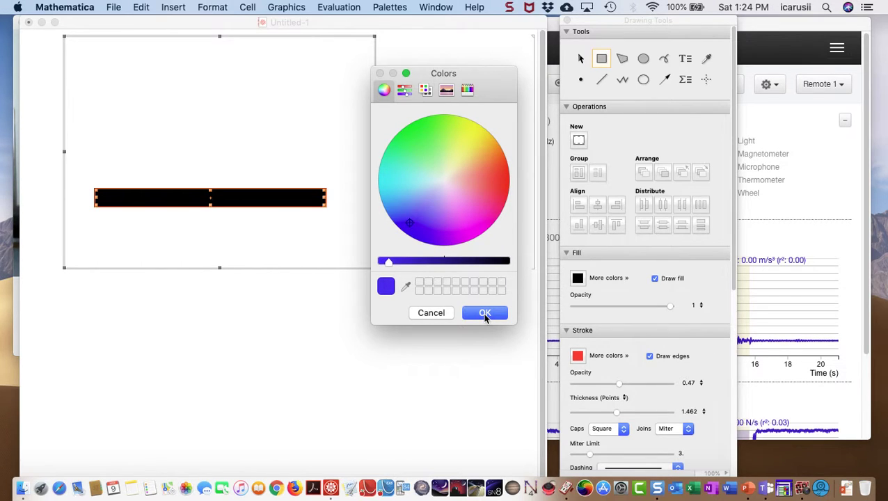
click(486, 313)
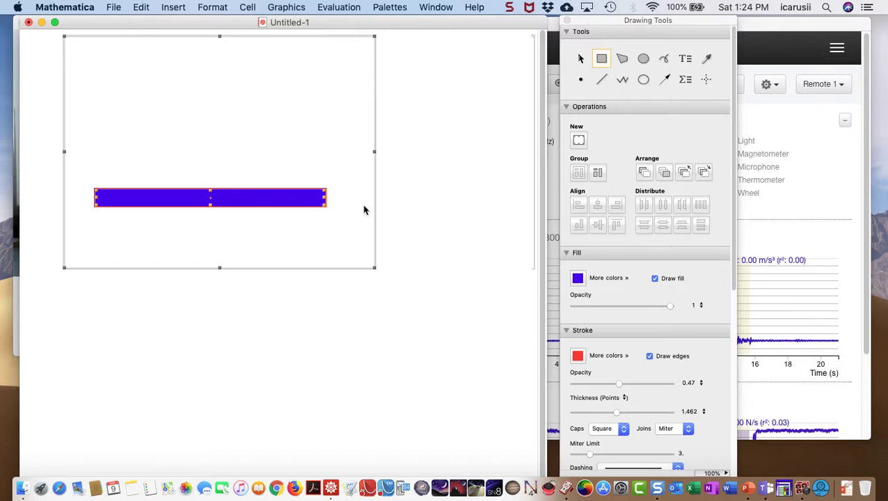
Step: Draw a small rectangle resting on the middle of the long bar and fill it with light blue
drag(239, 189, 186, 169)
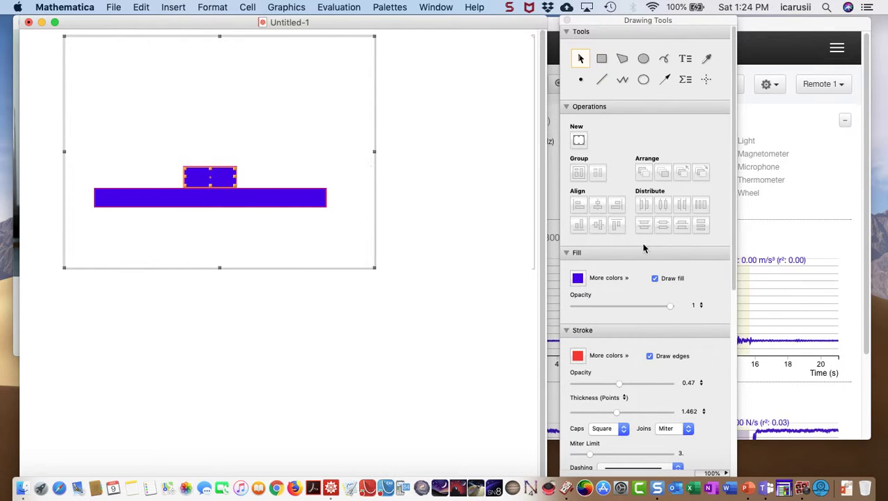
click(613, 278)
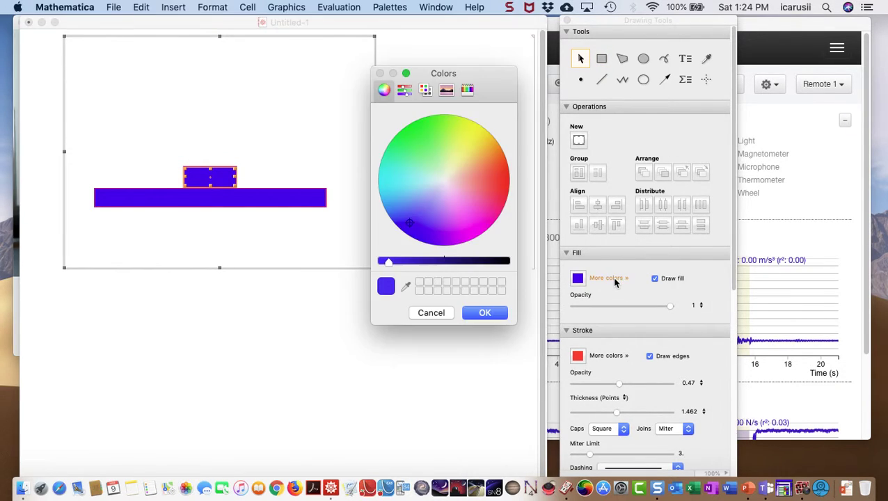
click(391, 192)
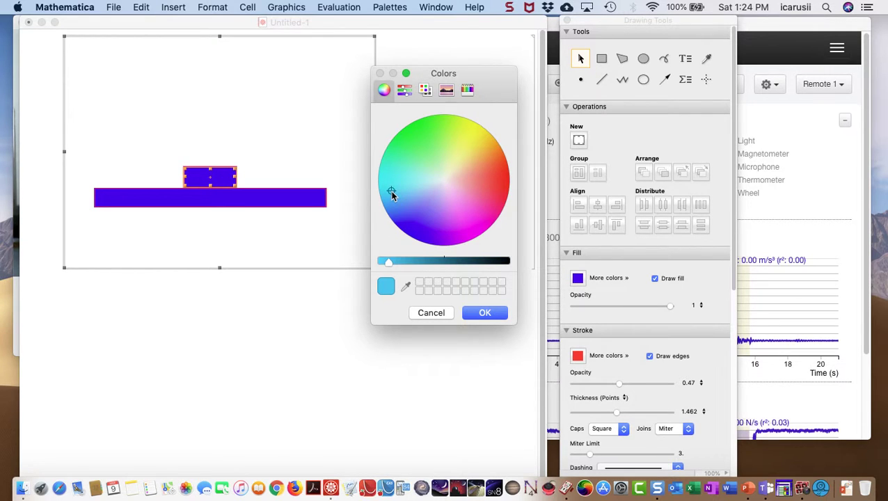
click(499, 315)
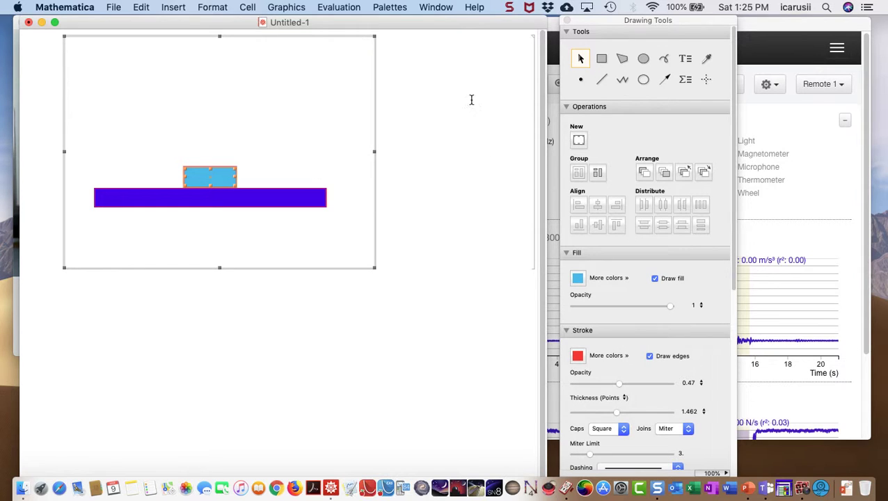
Step: Draw a short vertical arrow and a horizontal arrow from a common origin above the track's far-left end as coordinate axes
click(664, 81)
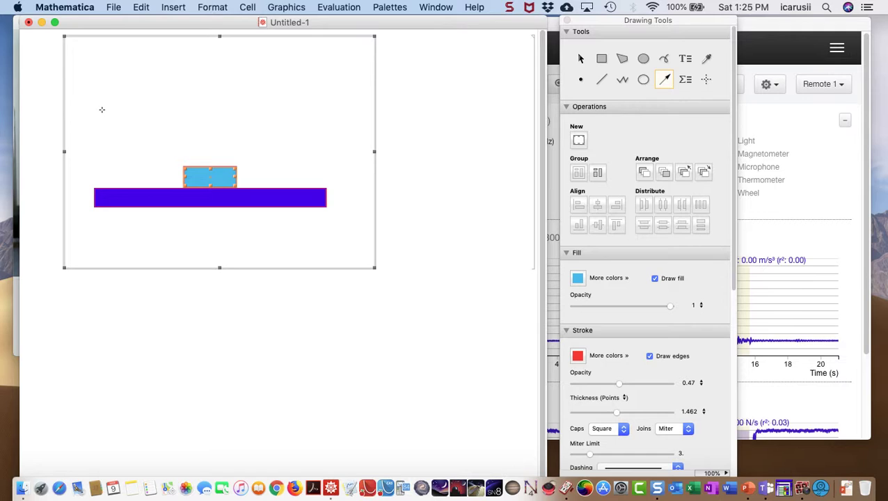
drag(102, 109, 98, 70)
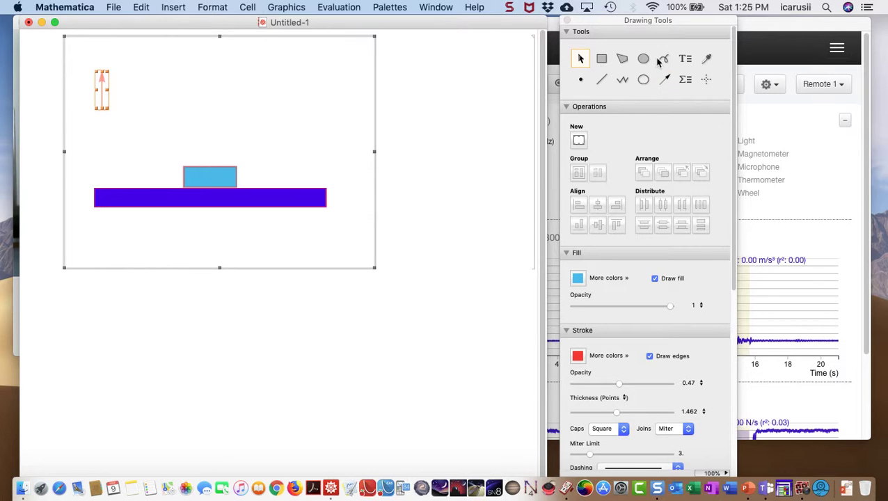
click(664, 80)
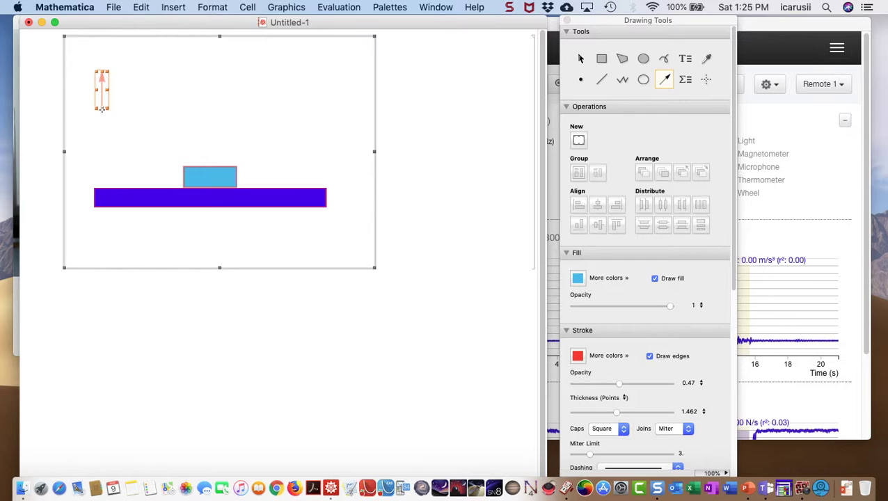
mouse_move(102, 110)
mouse_down()
mouse_move(173, 109)
mouse_move(150, 109)
mouse_up()
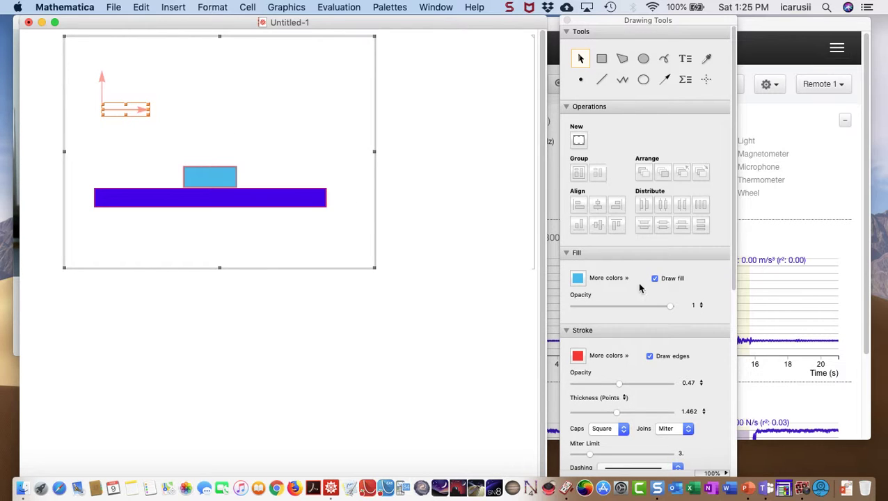
click(608, 356)
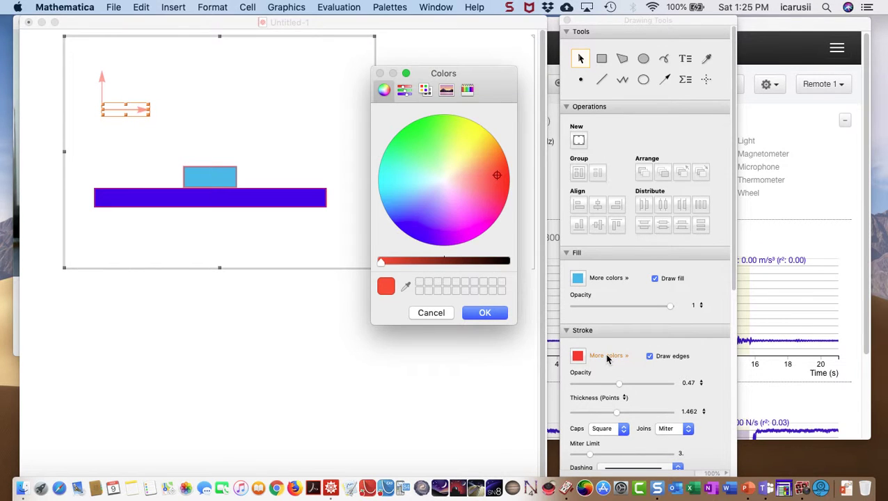
click(431, 312)
click(241, 127)
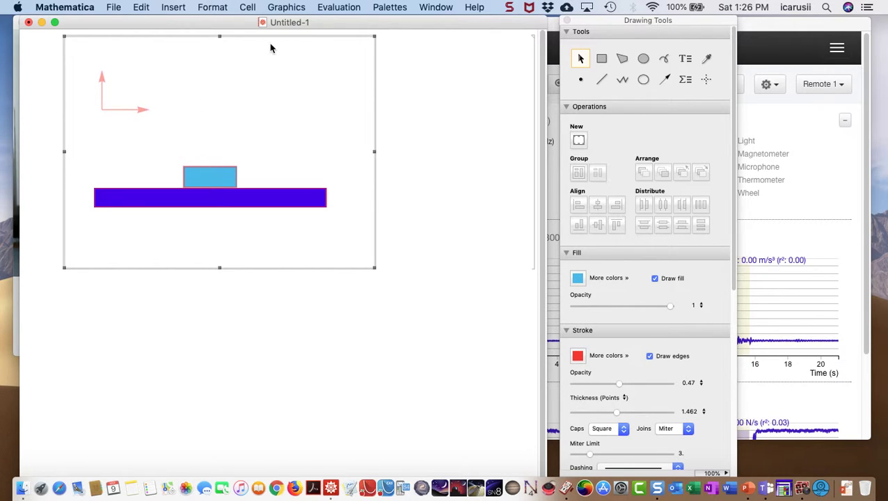
Step: Set the arrow stroke colour to black and draw a horizontal arrow pointing right from the small box's right edge
click(666, 80)
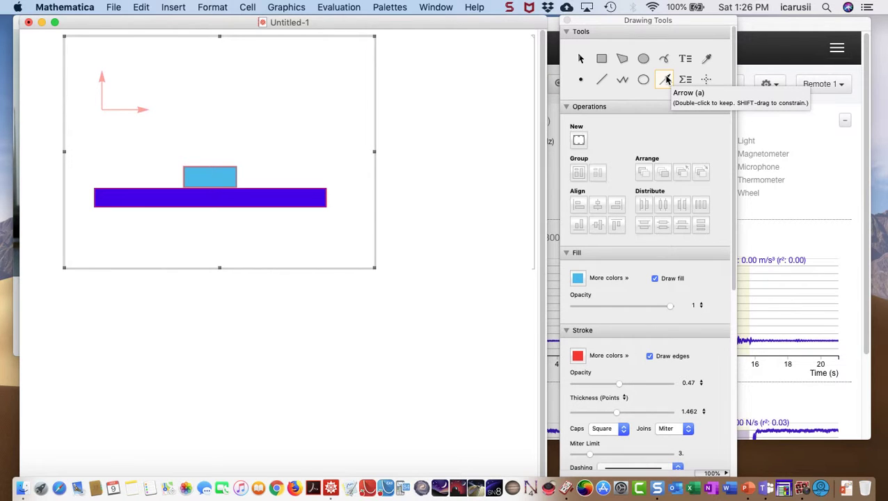
click(621, 359)
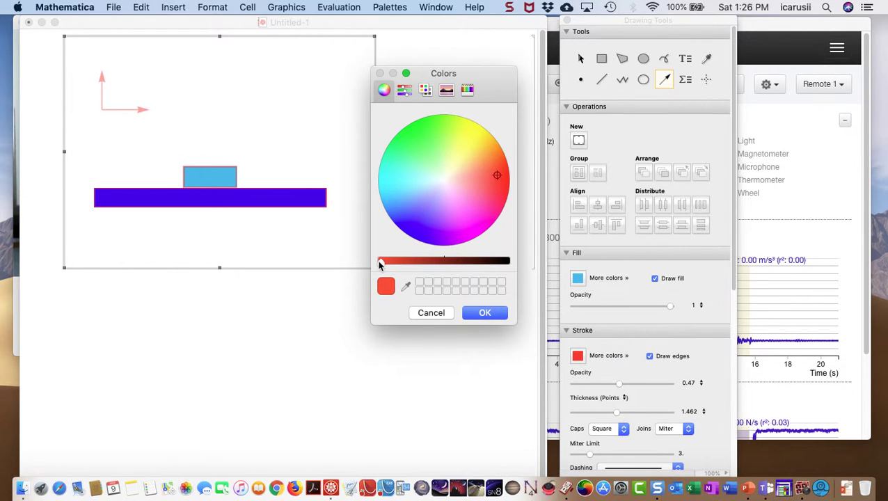
drag(380, 264, 519, 242)
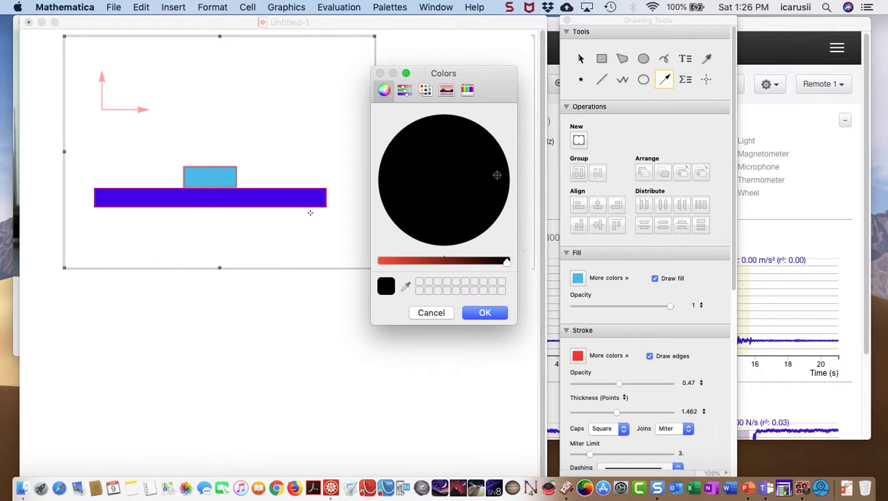
click(486, 314)
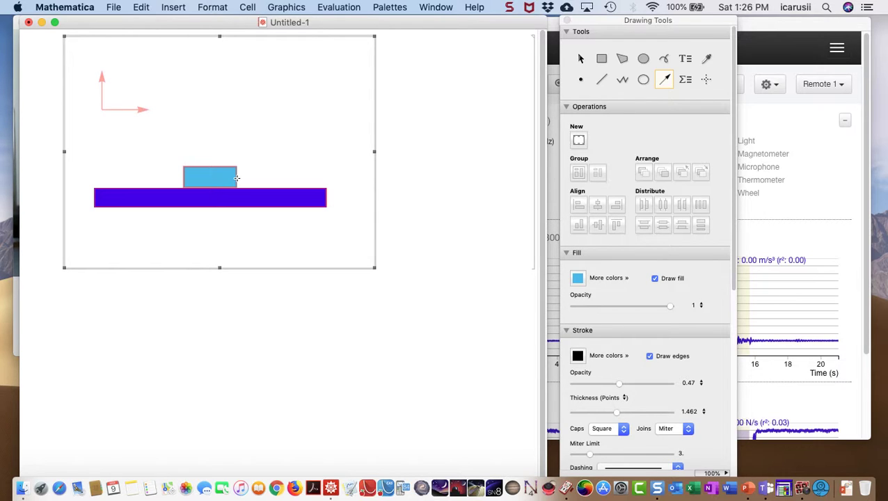
drag(237, 179, 298, 178)
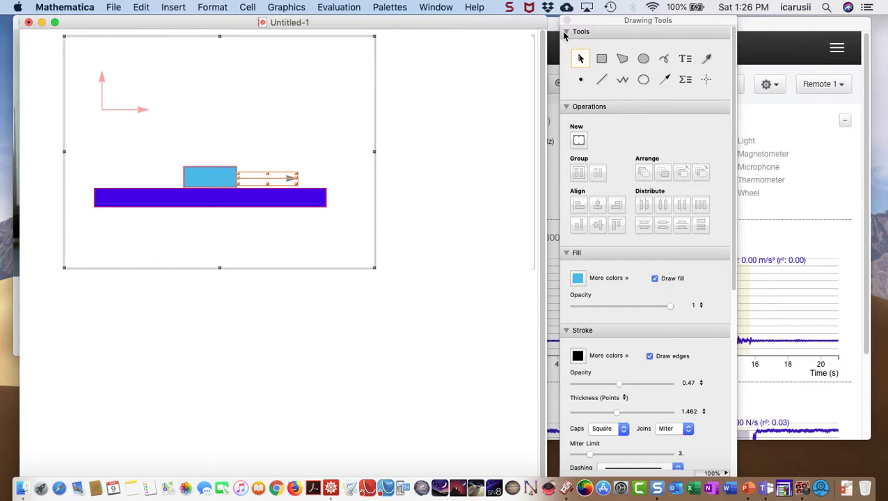
Step: Label the black arrow as F with subscript app using math text, and place the label just above the arrowhead
click(686, 80)
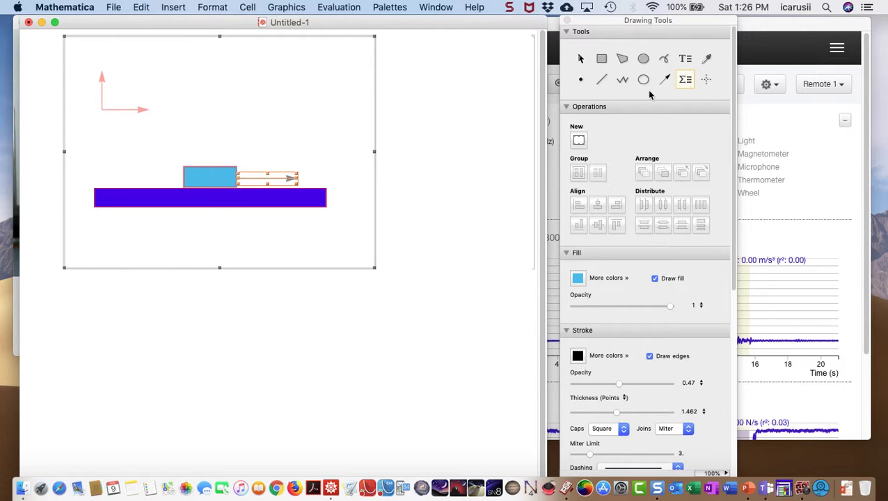
click(290, 160)
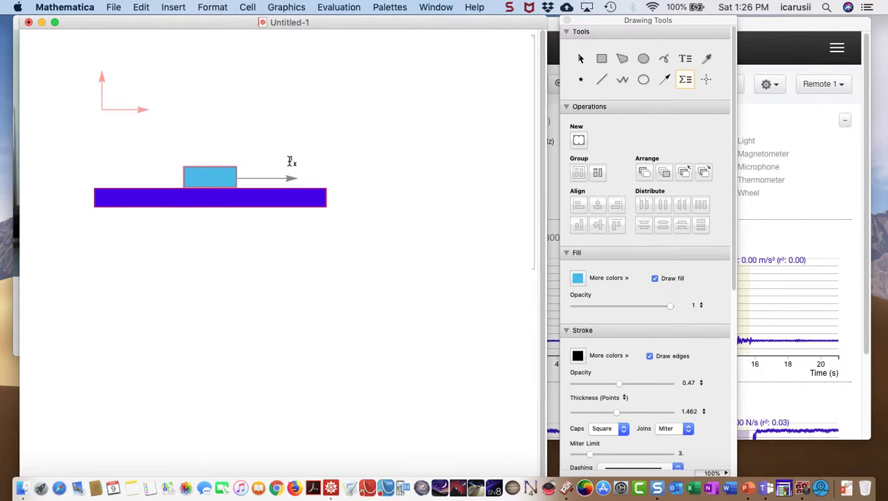
text(F)
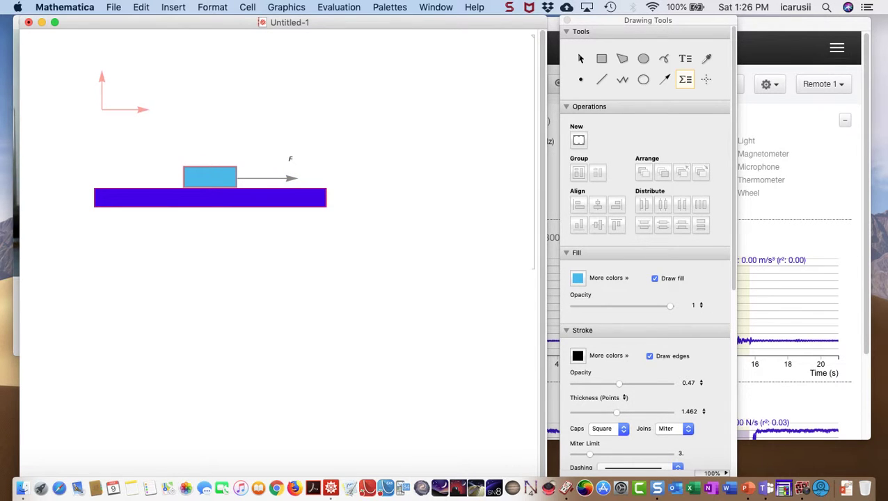
key(ctrl+minus)
text(appl)
click(582, 61)
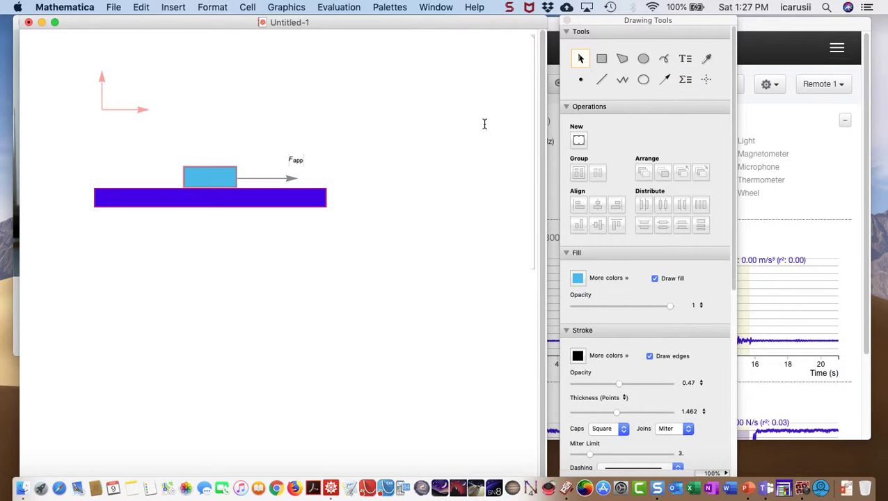
click(261, 141)
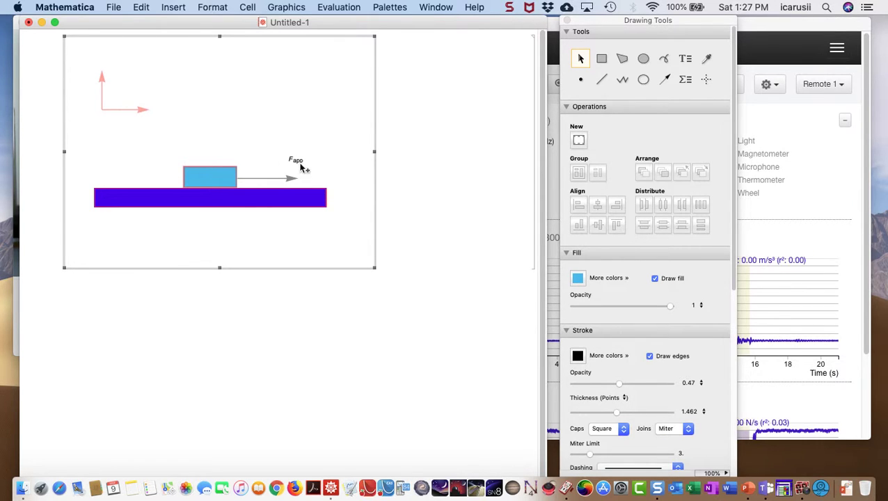
drag(298, 165, 292, 171)
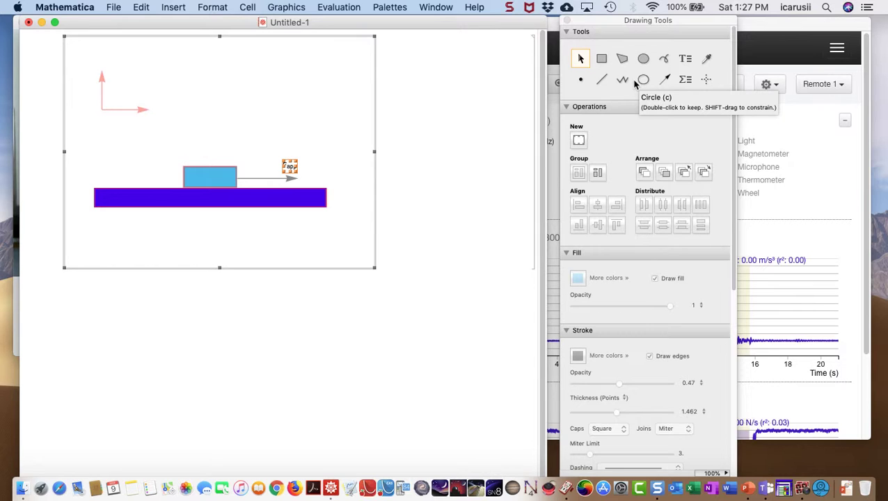
Step: Switch to IOLab to examine the acceleration and force graphs, minimise its window and return to the Mathematica drawing
key(super+Tab)
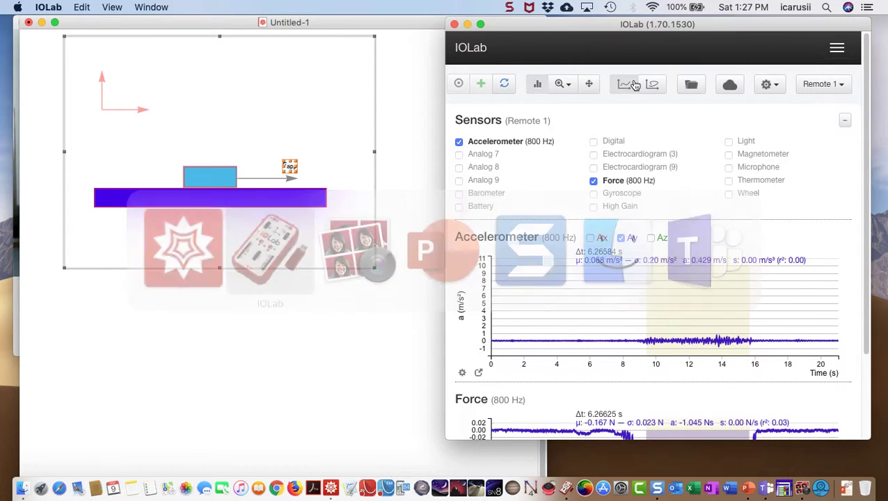
scroll(777, 283, down, 3)
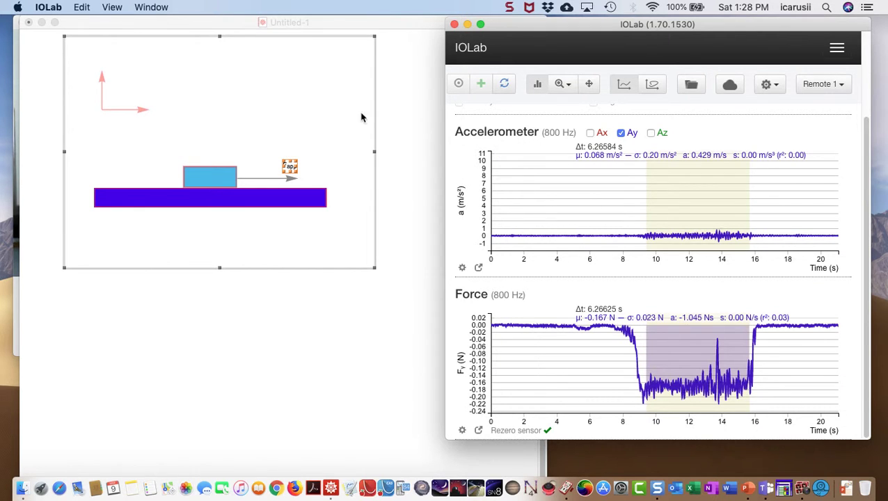
click(468, 24)
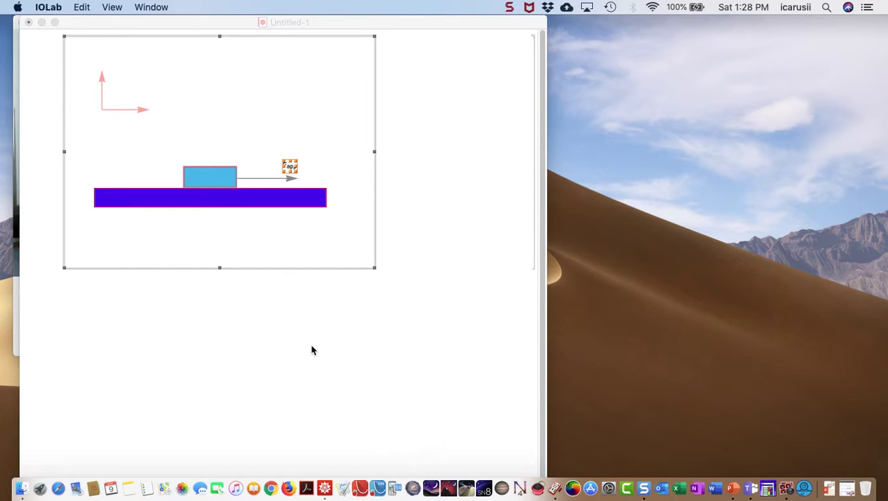
click(311, 348)
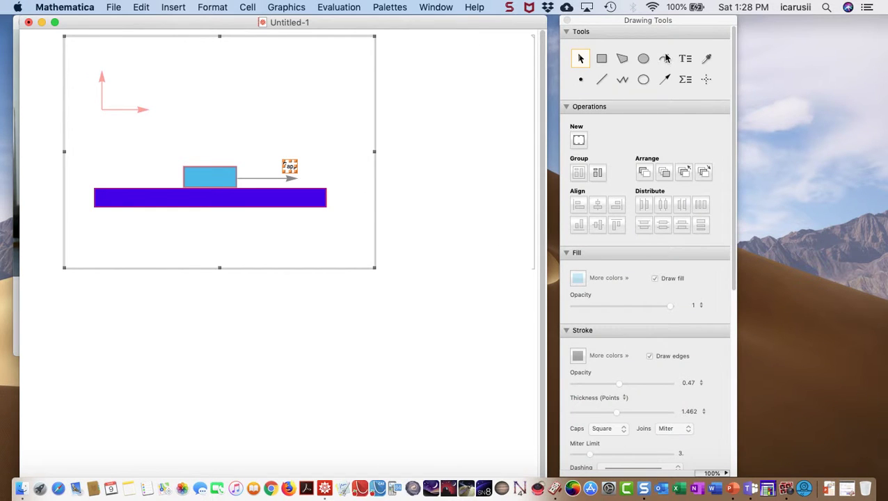
click(664, 83)
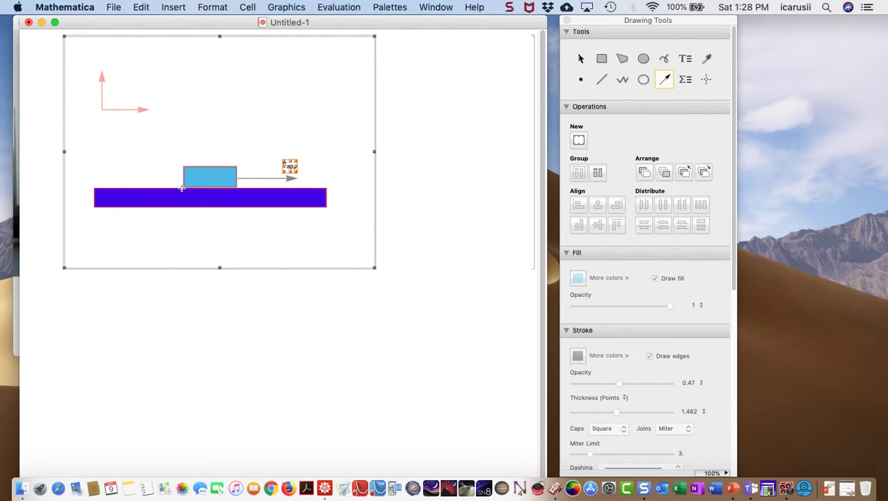
click(596, 337)
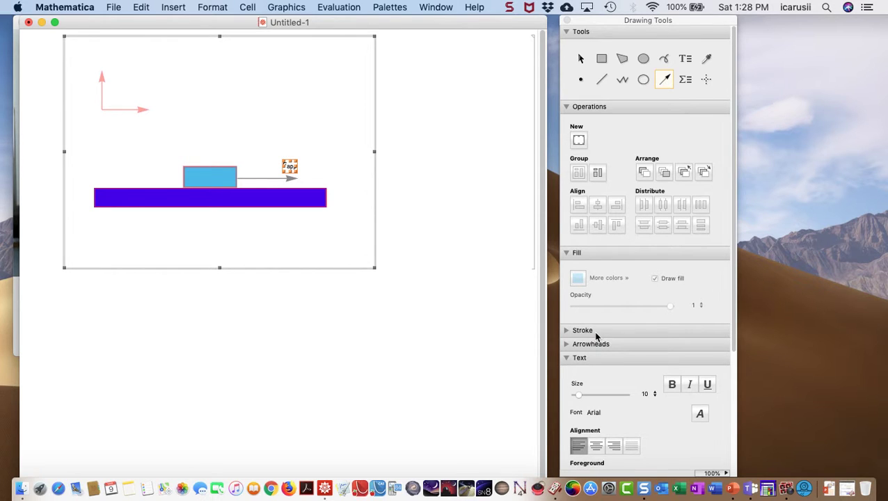
click(596, 333)
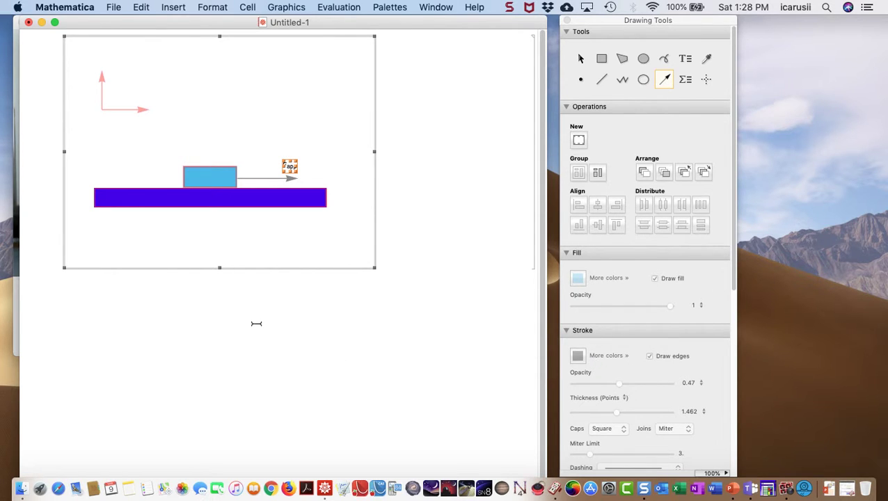
Step: Deselect the force label and set a new arrow's stroke to opacity 1 and thickness 3.162 points
click(199, 121)
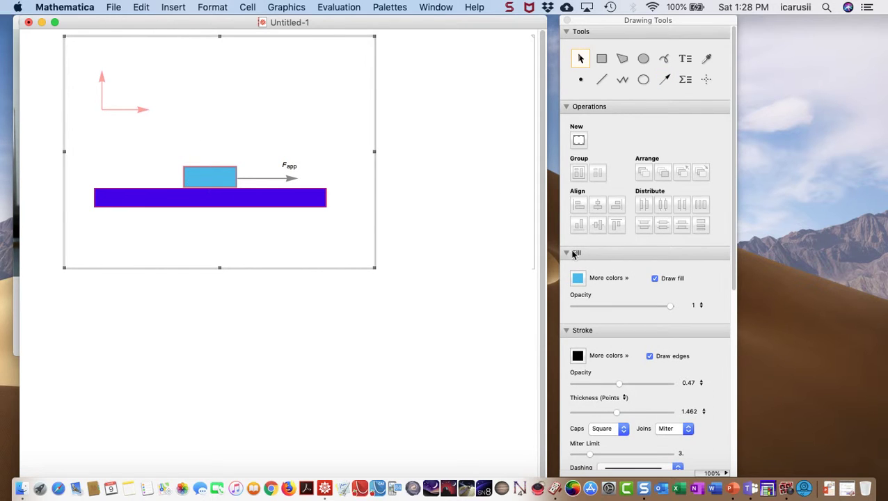
click(666, 81)
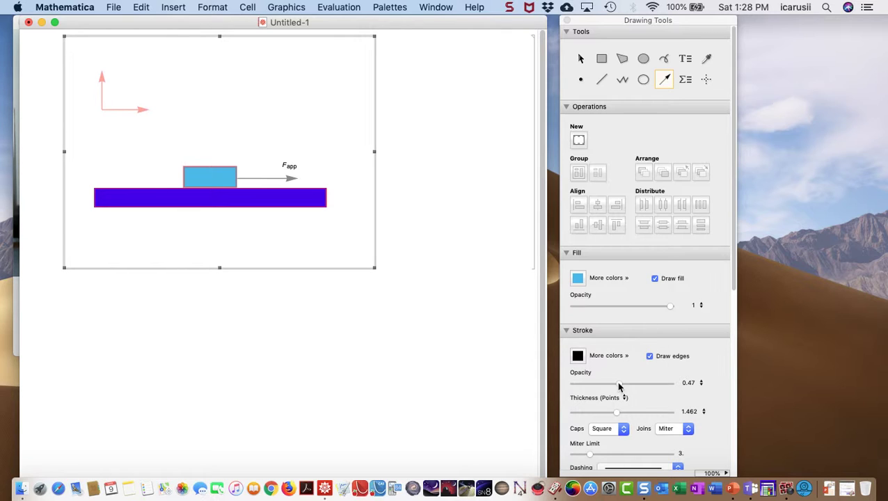
drag(619, 383, 706, 390)
drag(617, 413, 625, 414)
drag(629, 414, 630, 414)
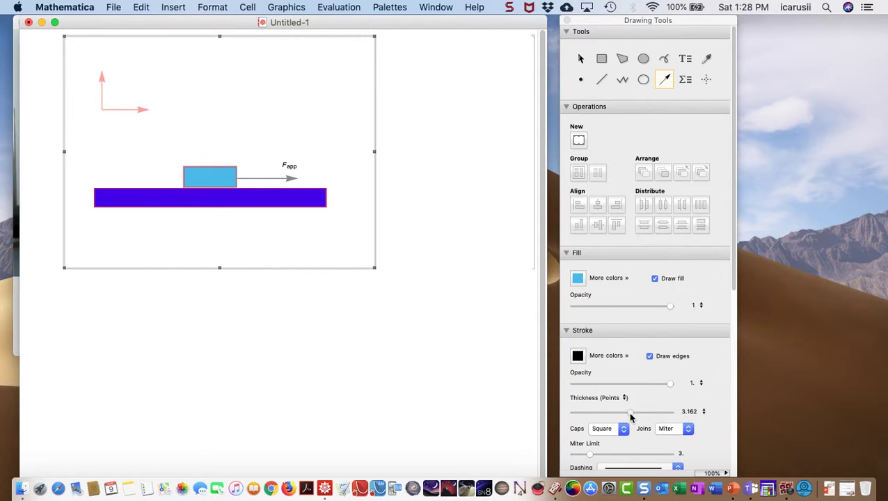